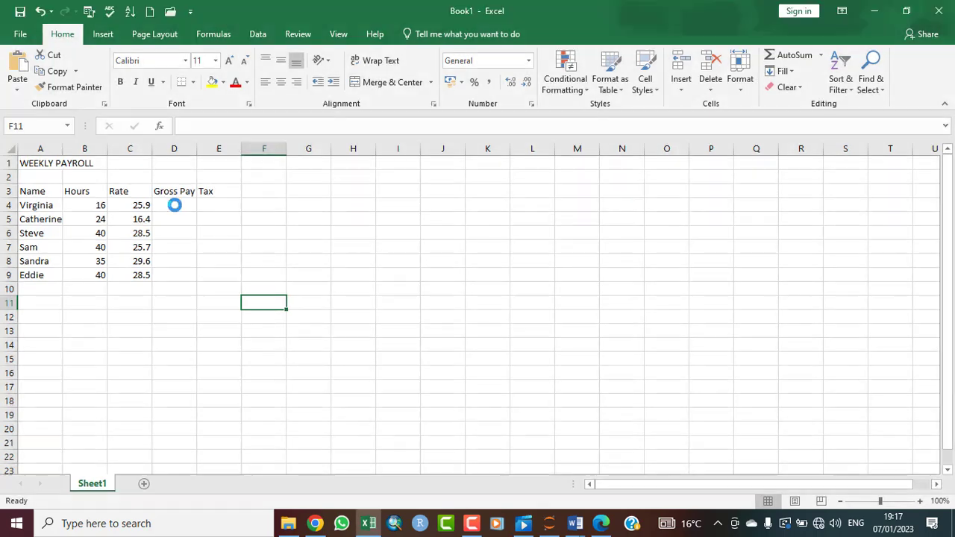
# Step: Enter =B4*C4 in D4 to get the first employee's Gross Pay of 414.4
pyautogui.click(174, 206)
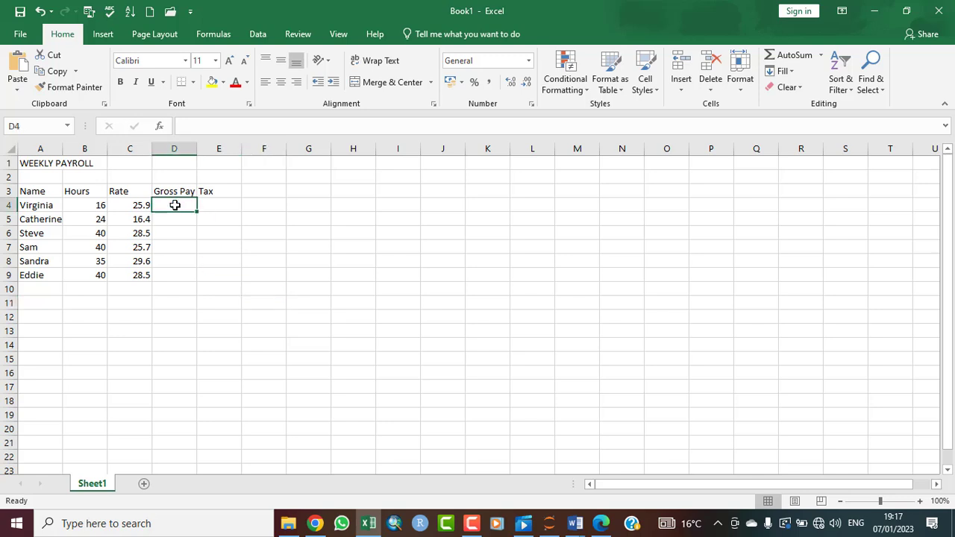
pyautogui.write('=')
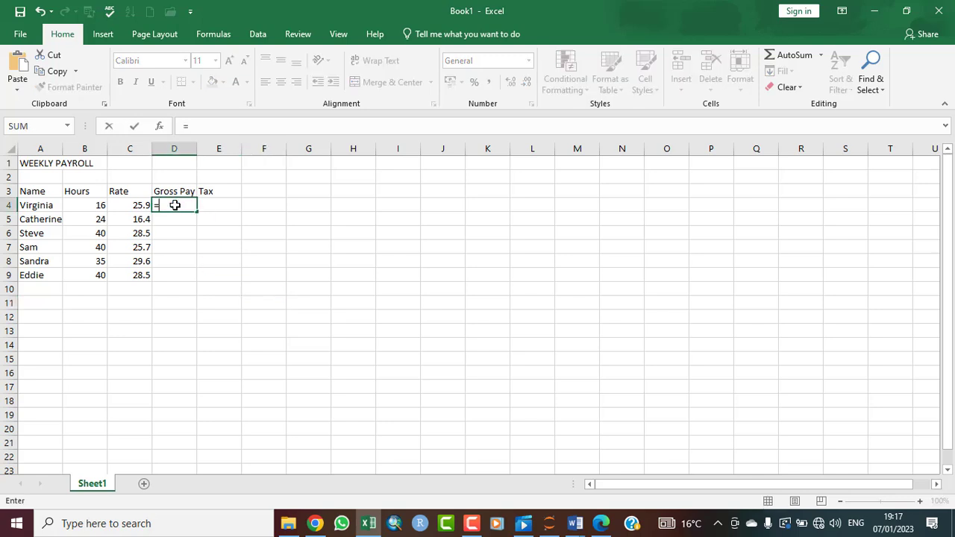
pyautogui.click(88, 205)
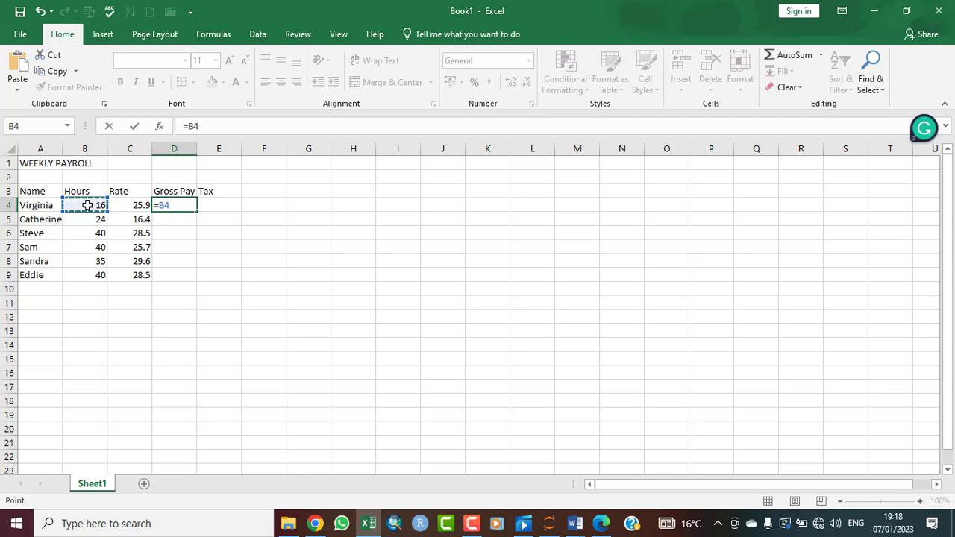
pyautogui.write('*')
pyautogui.click(133, 205)
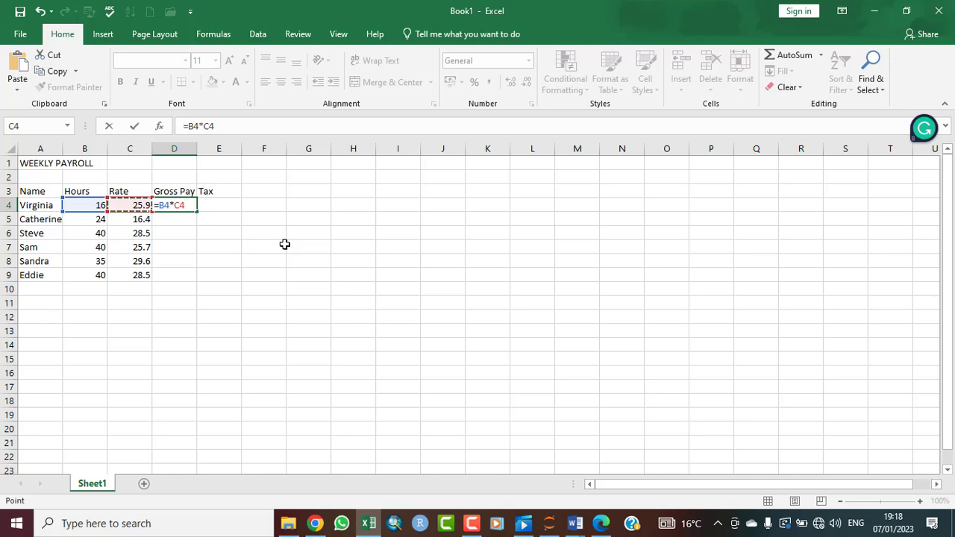
pyautogui.hotkey('ctrl', 'Return')
pyautogui.press('Down')
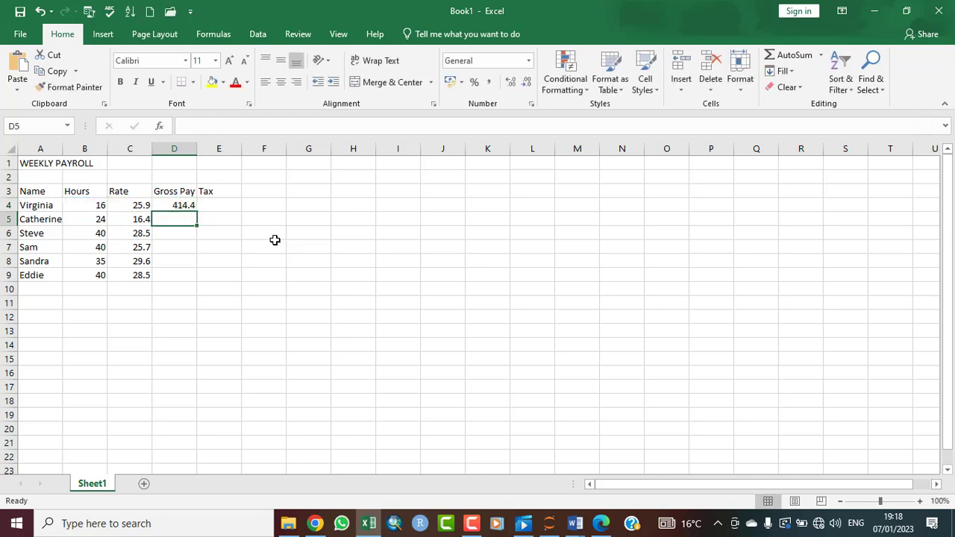
# Step: Autofill the D4 Gross Pay formula down to D9 for all six employees
pyautogui.click(180, 203)
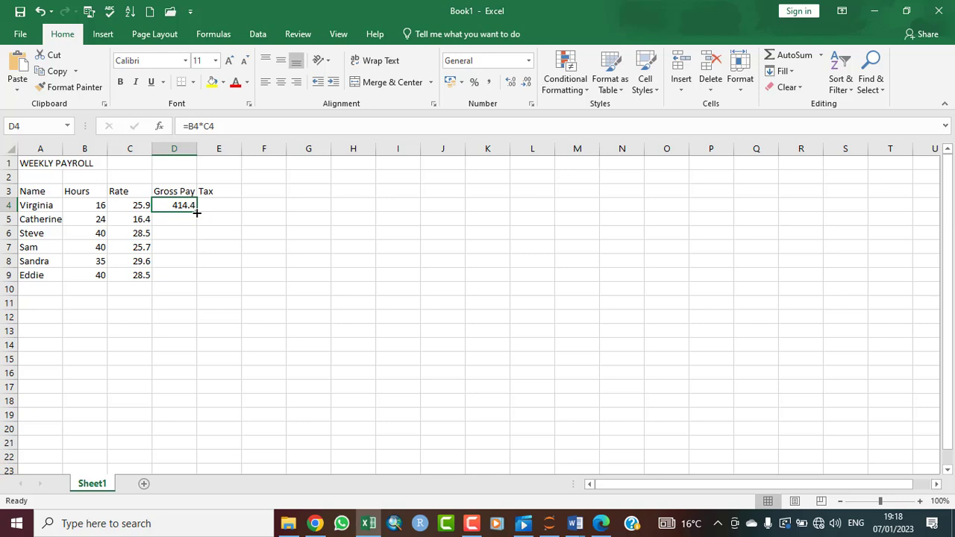
pyautogui.moveTo(196, 213); pyautogui.dragTo(191, 280)
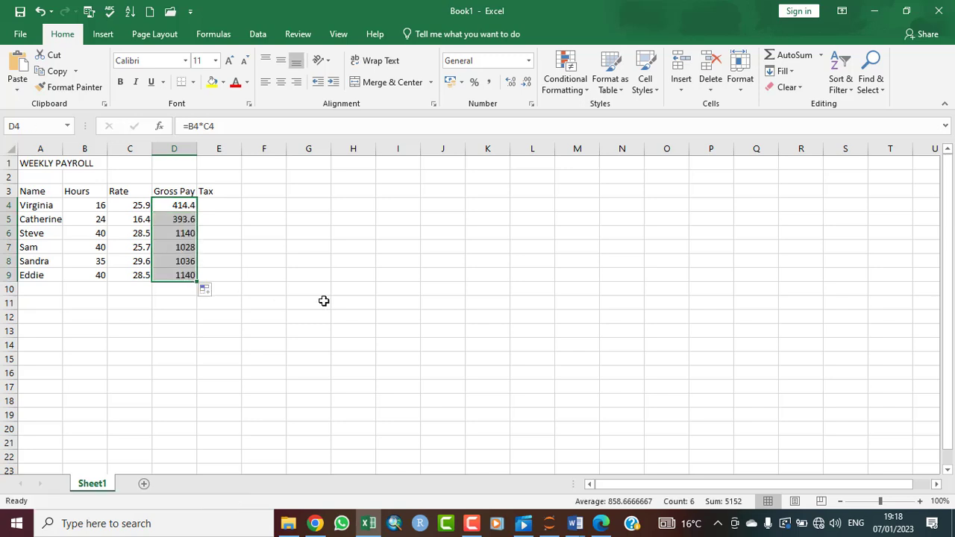
pyautogui.click(214, 204)
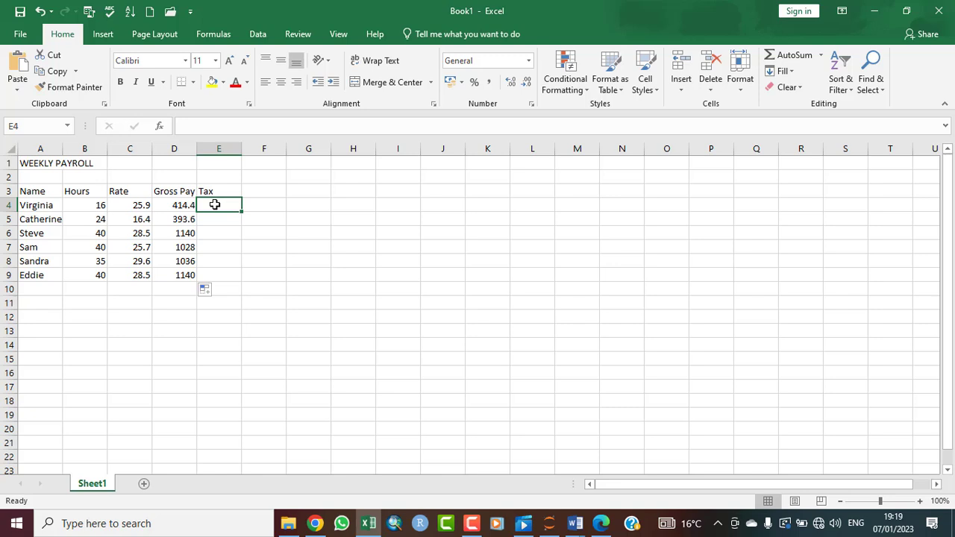
# Step: Change the E3 header from Tax to Tax(20%)
pyautogui.doubleClick(224, 191)
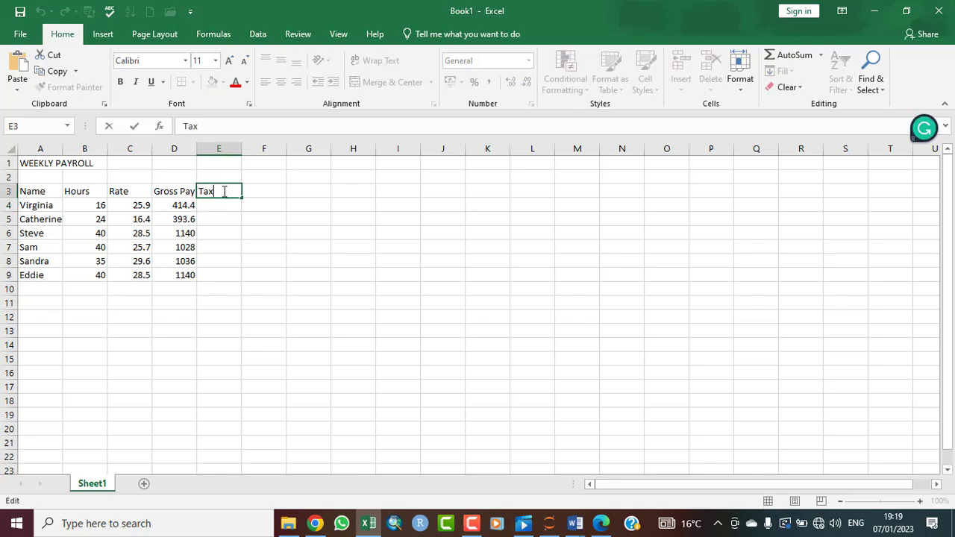
pyautogui.write('(20%)')
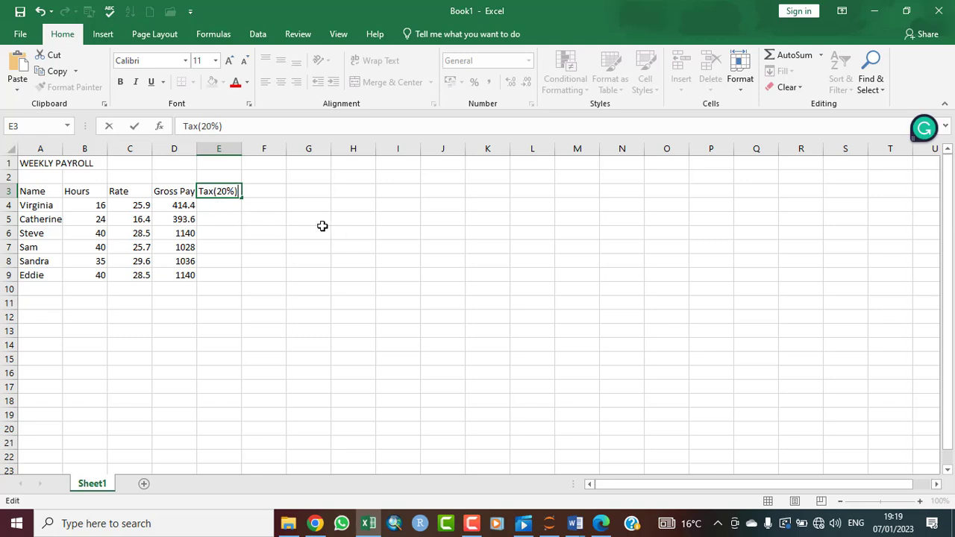
pyautogui.click(212, 204)
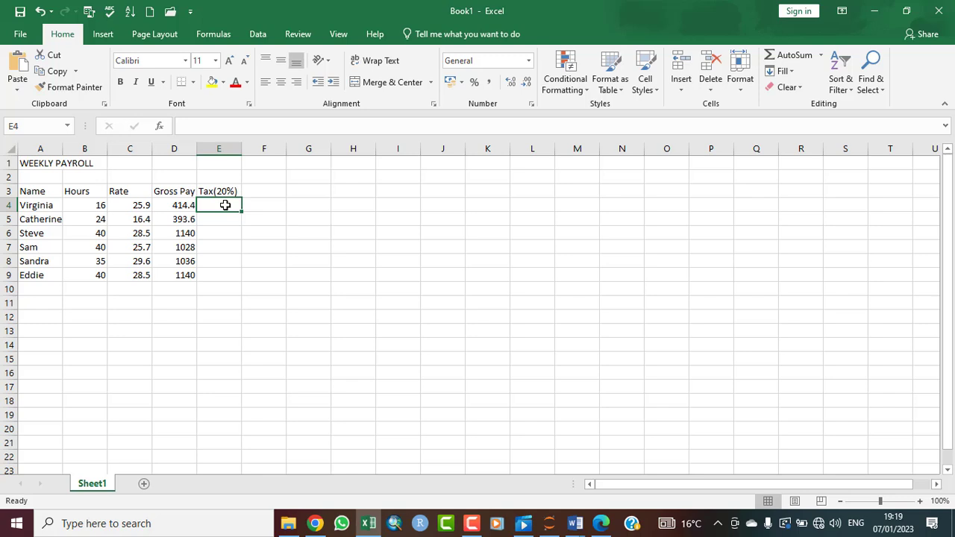
# Step: Enter =(20/100)*D4 in E4, giving 82.88 tax on the first Gross Pay
pyautogui.write('=')
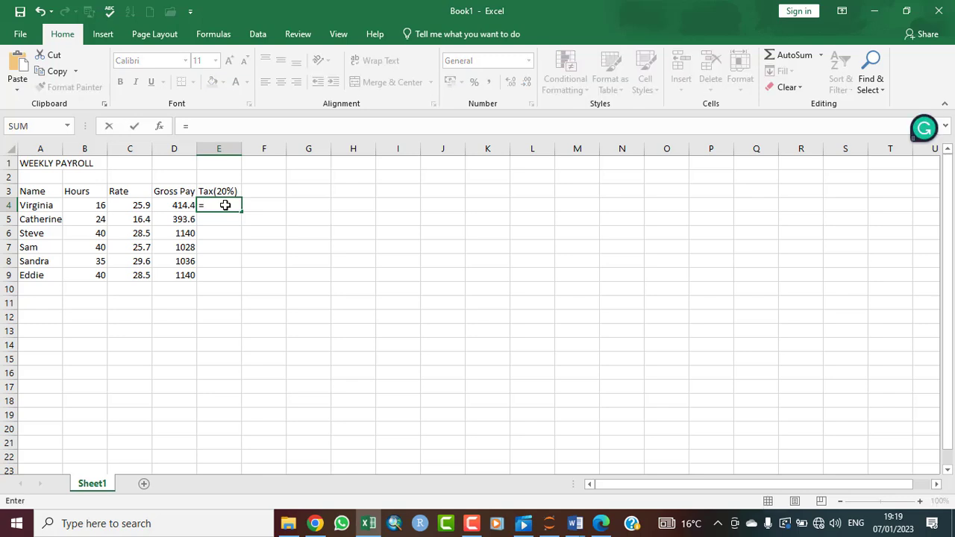
pyautogui.write('20/100')
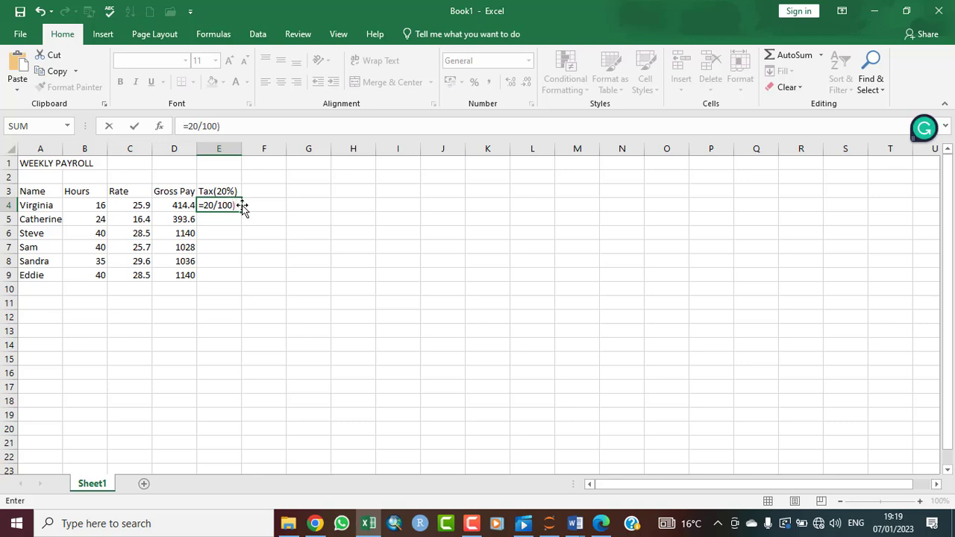
pyautogui.write(')')
pyautogui.click(205, 207)
pyautogui.write('(')
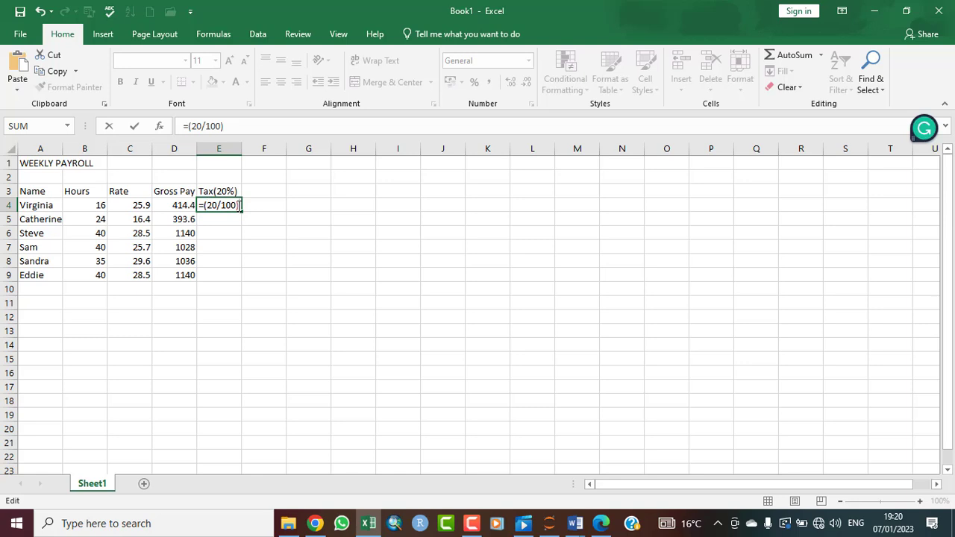
pyautogui.write('*')
pyautogui.click(179, 204)
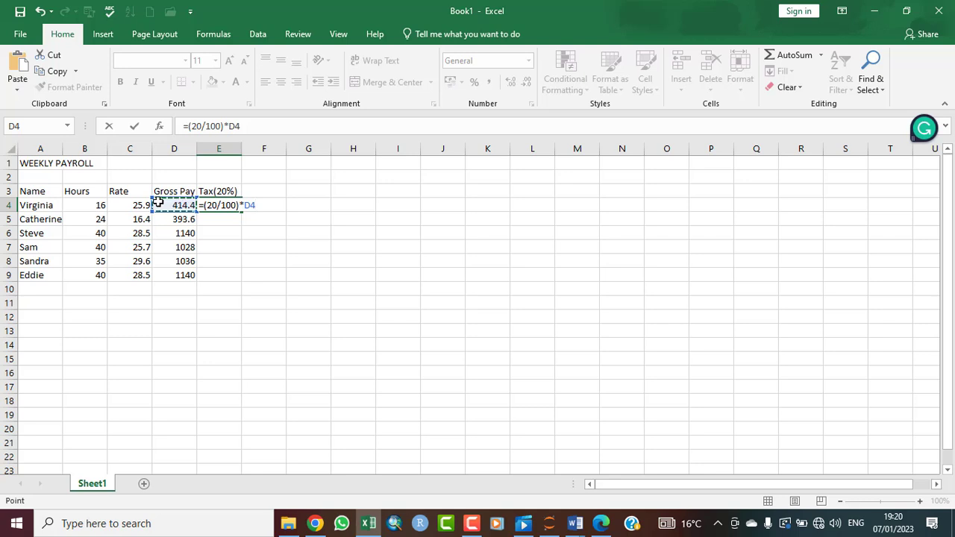
pyautogui.press('Return')
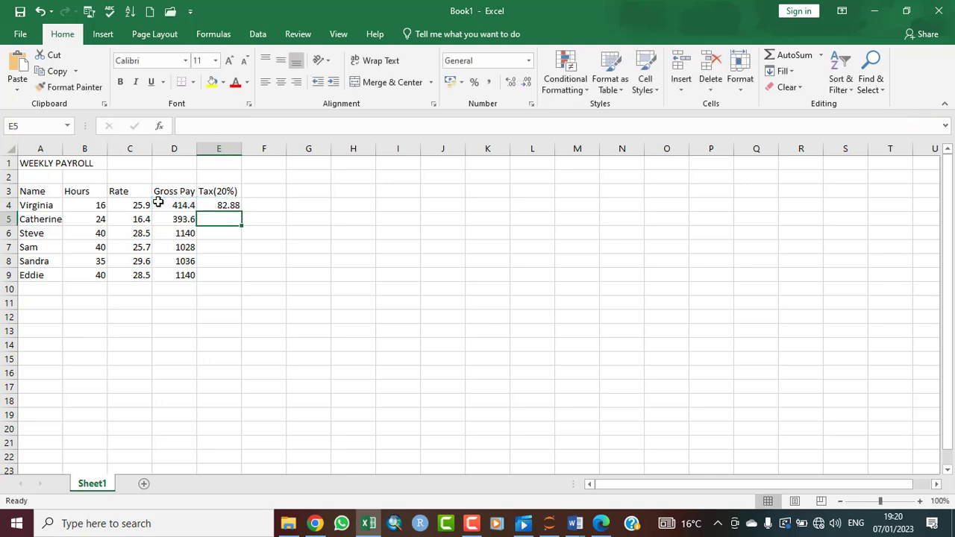
# Step: Fill the E4 tax formula down to E9, from 82.88 through 228
pyautogui.click(222, 206)
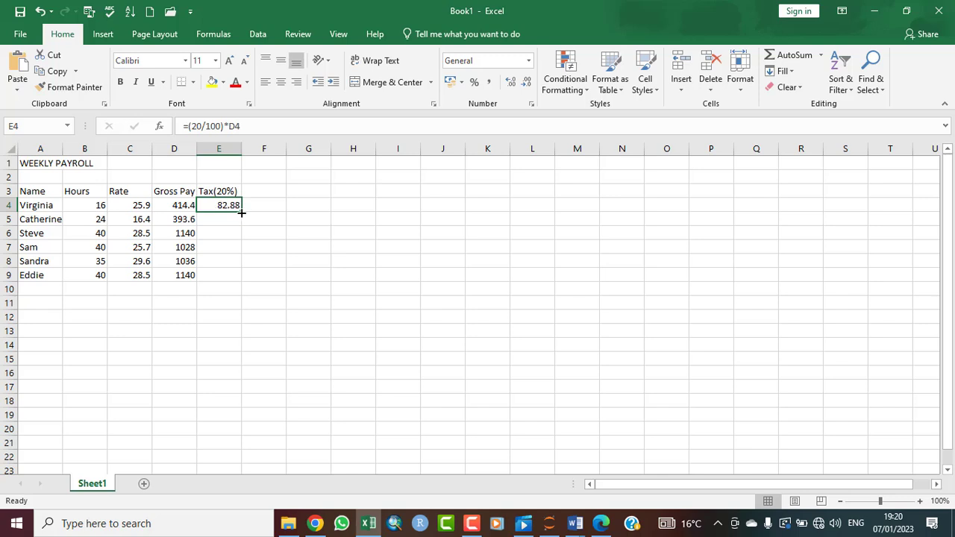
pyautogui.moveTo(241, 213); pyautogui.dragTo(237, 278)
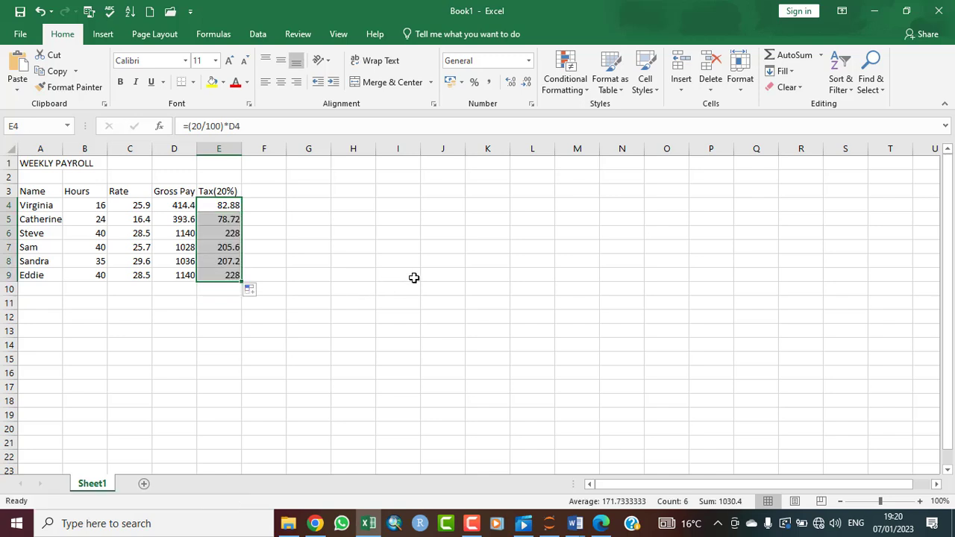
# Step: Add the header Tax (10%) in F3
pyautogui.click(263, 192)
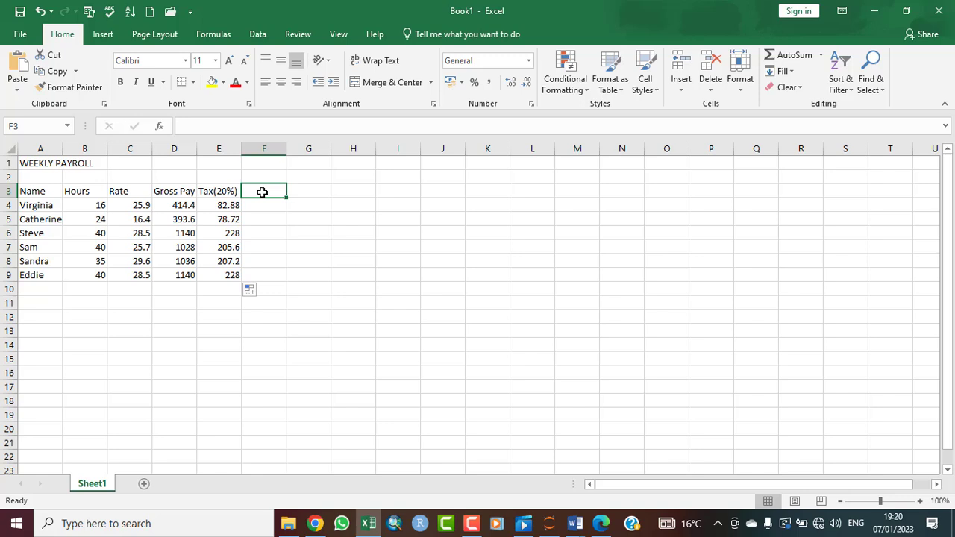
pyautogui.write('Ta')
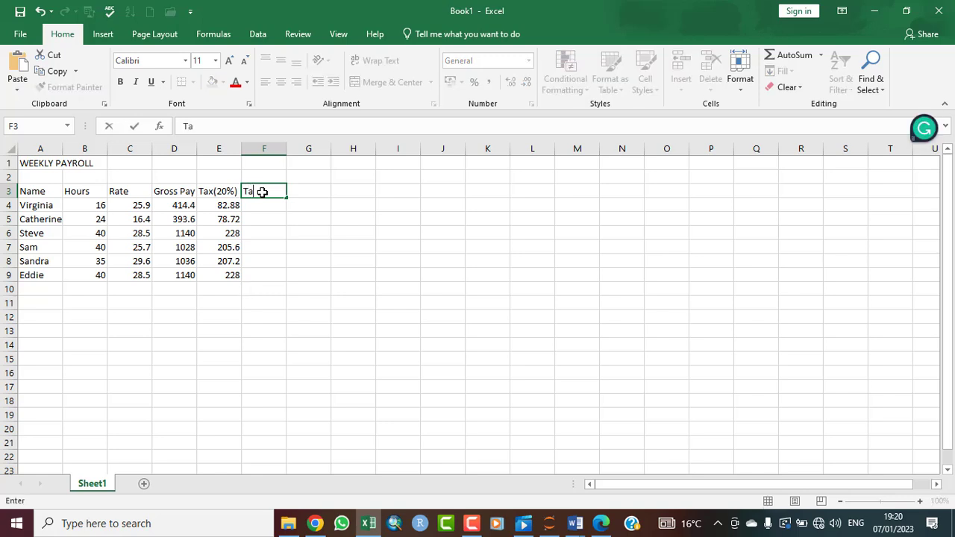
pyautogui.write('x (10%)')
pyautogui.click(259, 203)
# Step: Enter =(10/100)*D4 in F4, giving 41.44 tax for the first employee
pyautogui.write('=10')
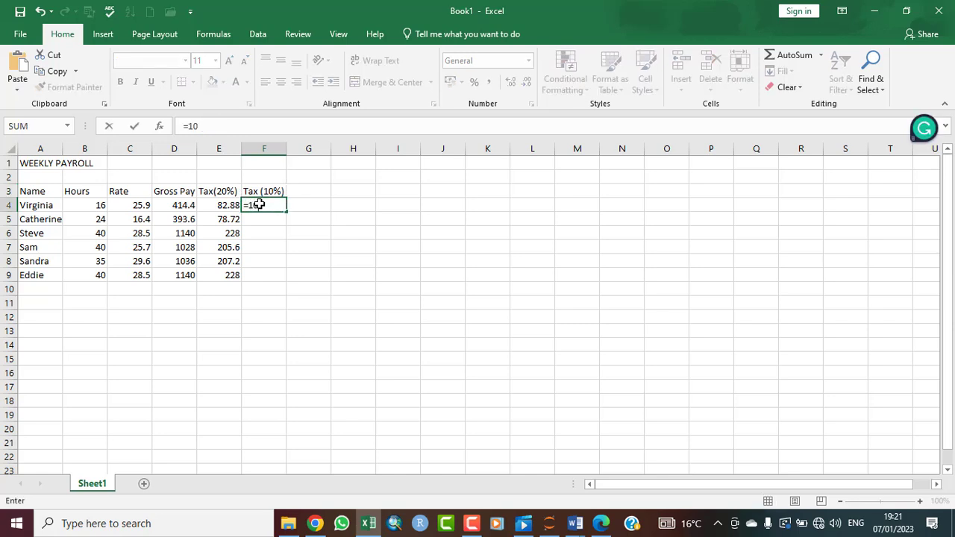
pyautogui.press('BackSpace')
pyautogui.press('BackSpace')
pyautogui.write('(10/100)')
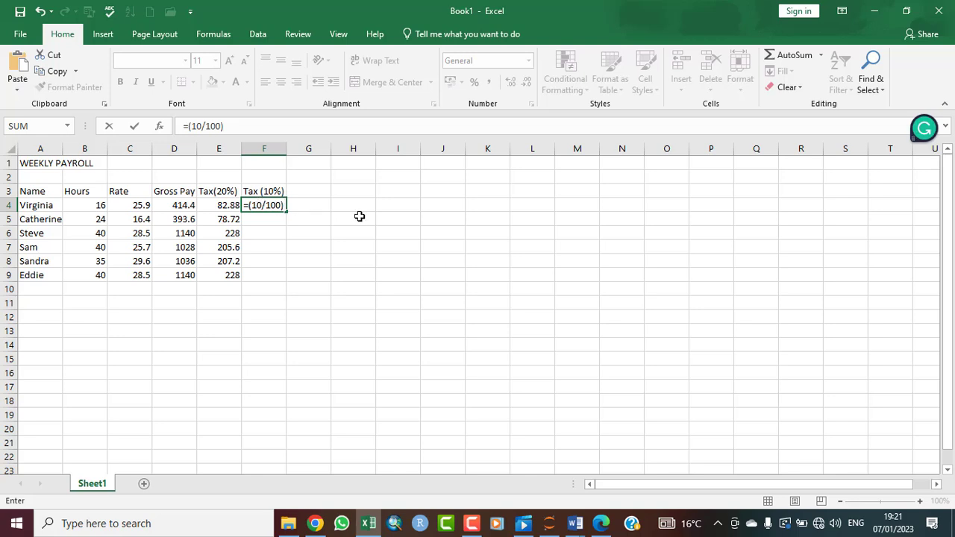
pyautogui.write('*')
pyautogui.click(179, 206)
pyautogui.press('Return')
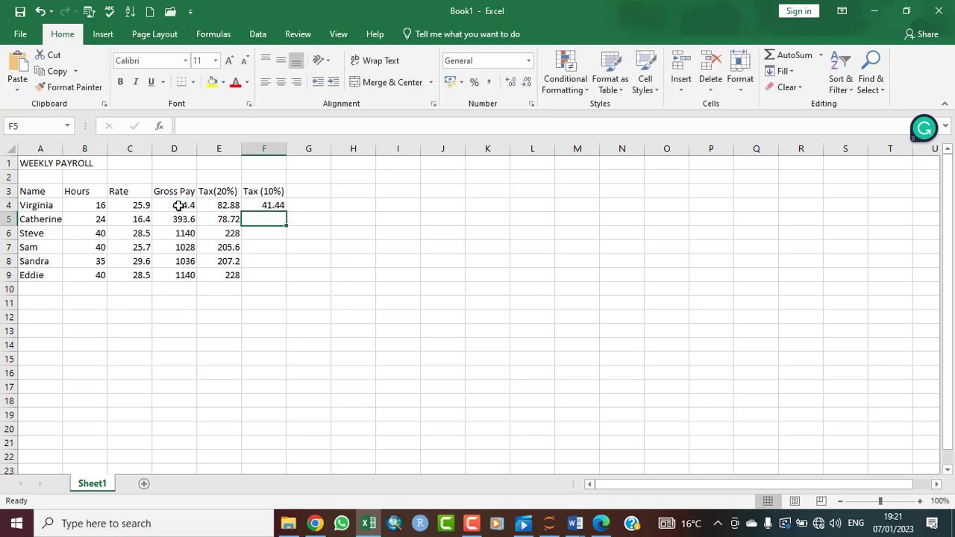
# Step: Fill the F4 tax formula down to F9, from 41.44 through 114
pyautogui.click(275, 207)
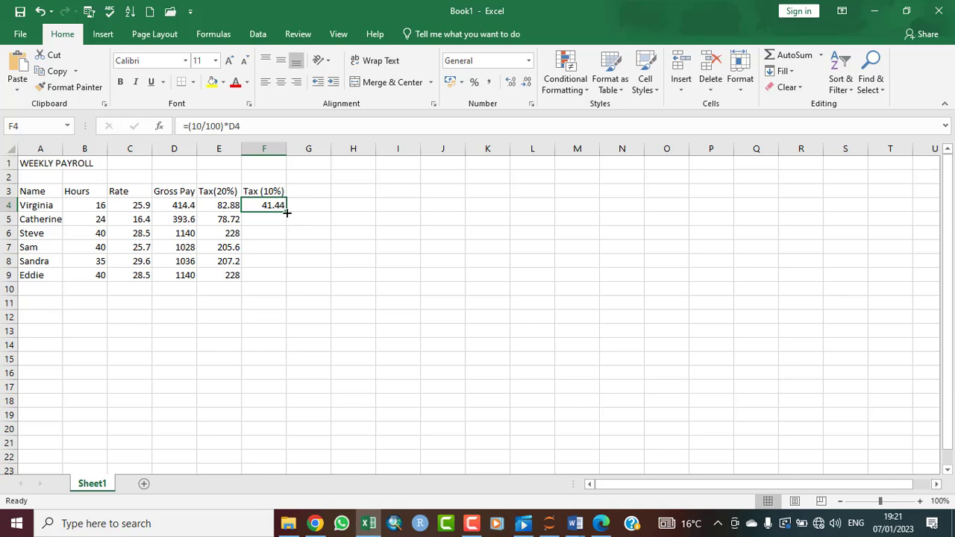
pyautogui.moveTo(286, 213); pyautogui.dragTo(277, 281)
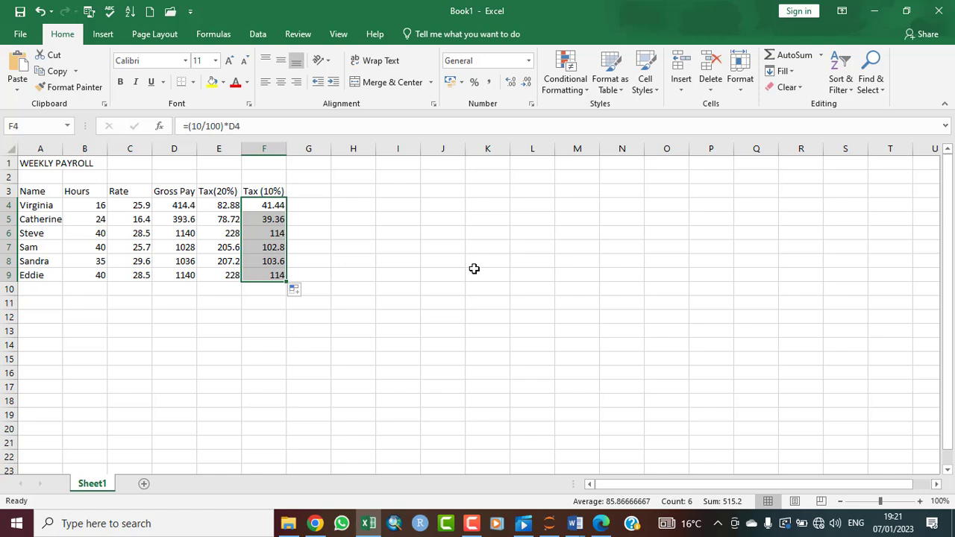
pyautogui.click(435, 178)
pyautogui.write('=90')
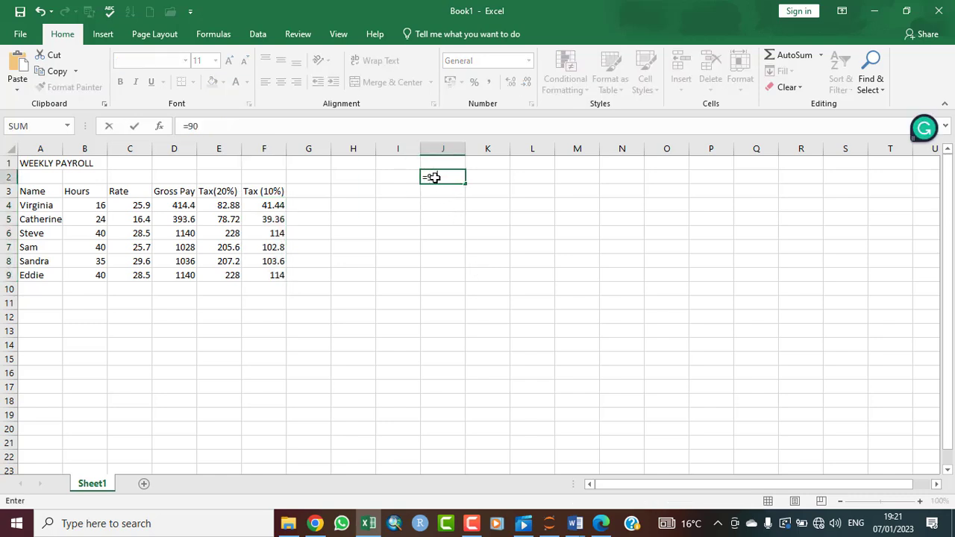
pyautogui.write('/100')
pyautogui.press('Return')
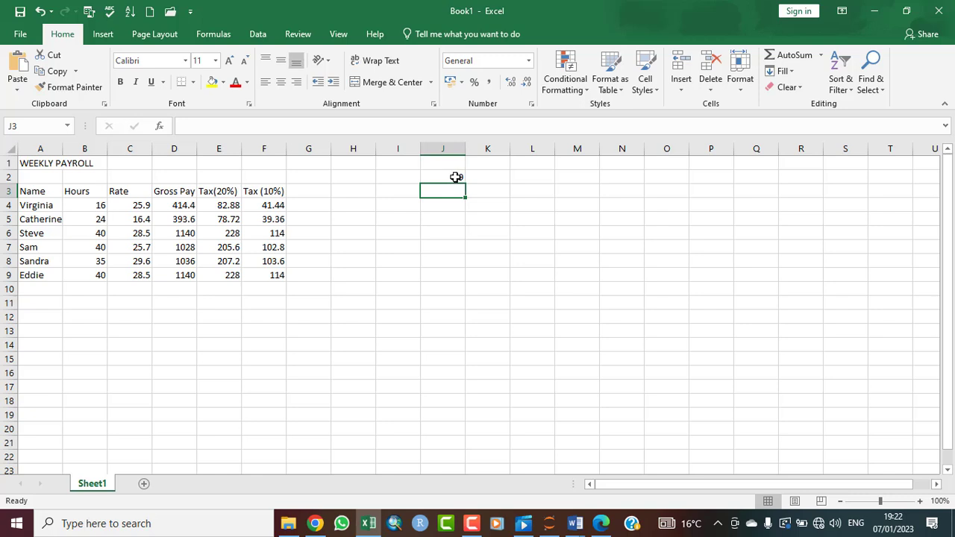
pyautogui.click(453, 177)
pyautogui.press('Delete')
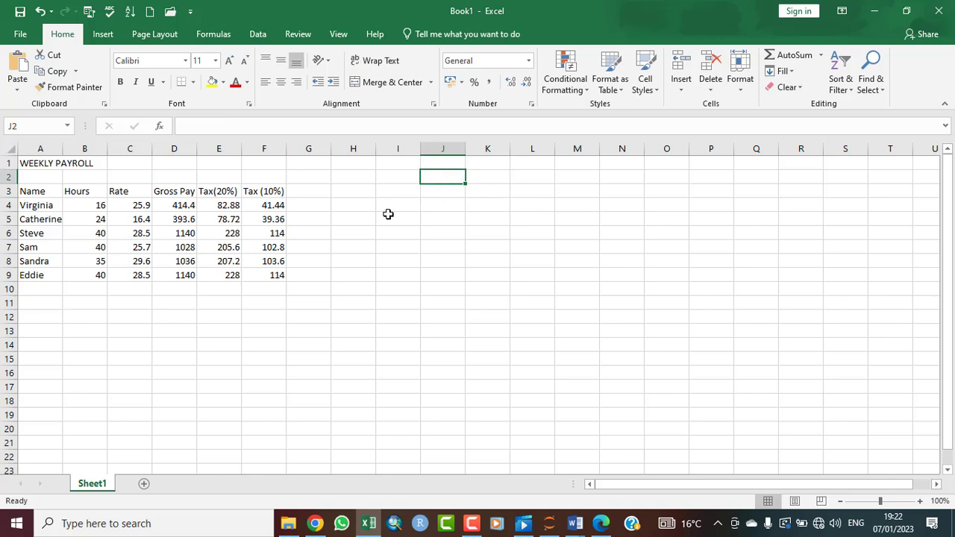